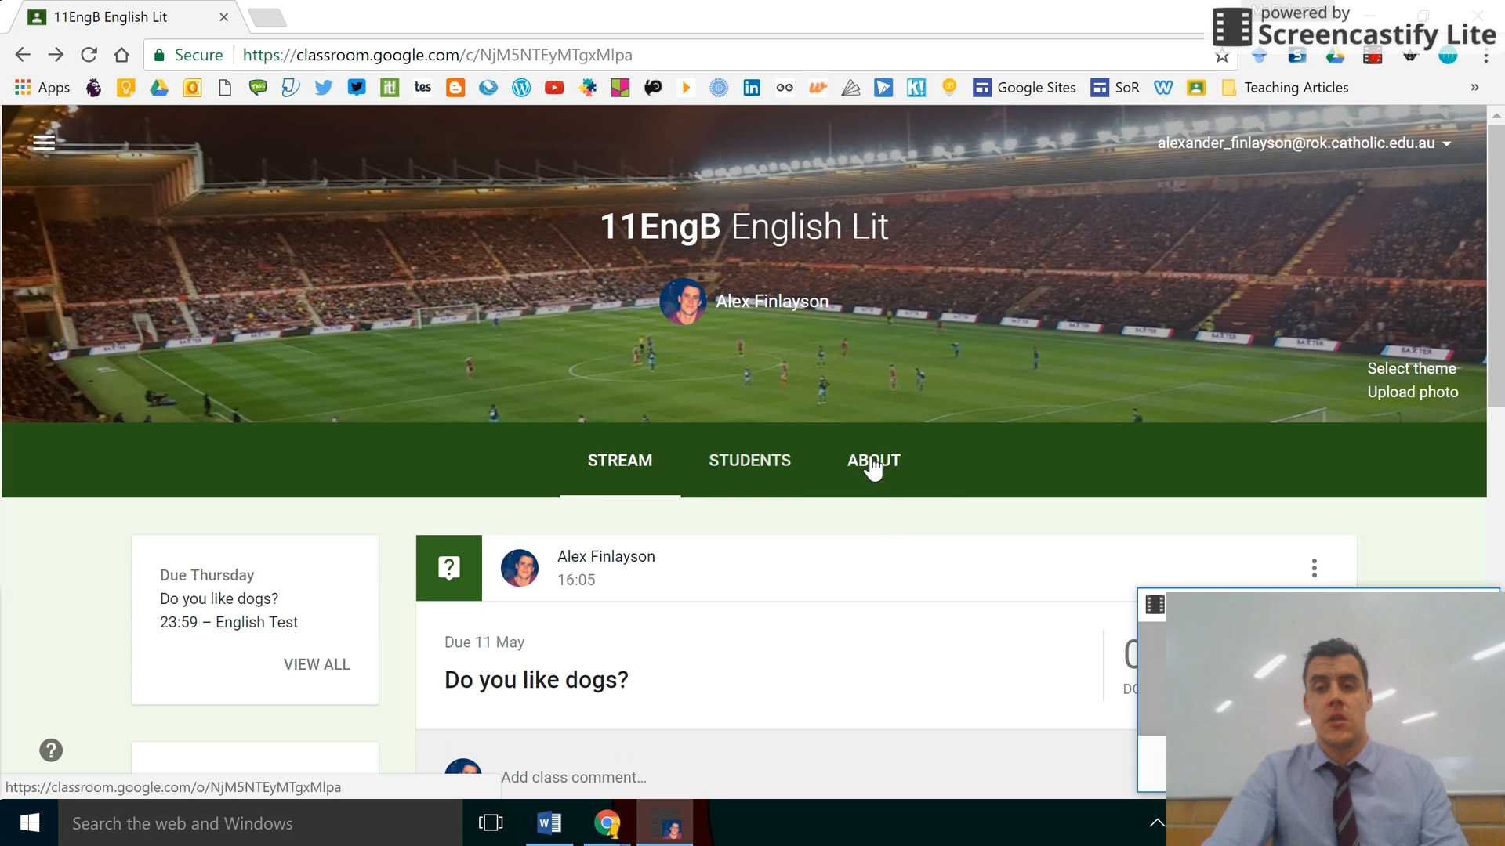
Show the About details of the 11EngB English Lit class with its Drive folder link
click(872, 465)
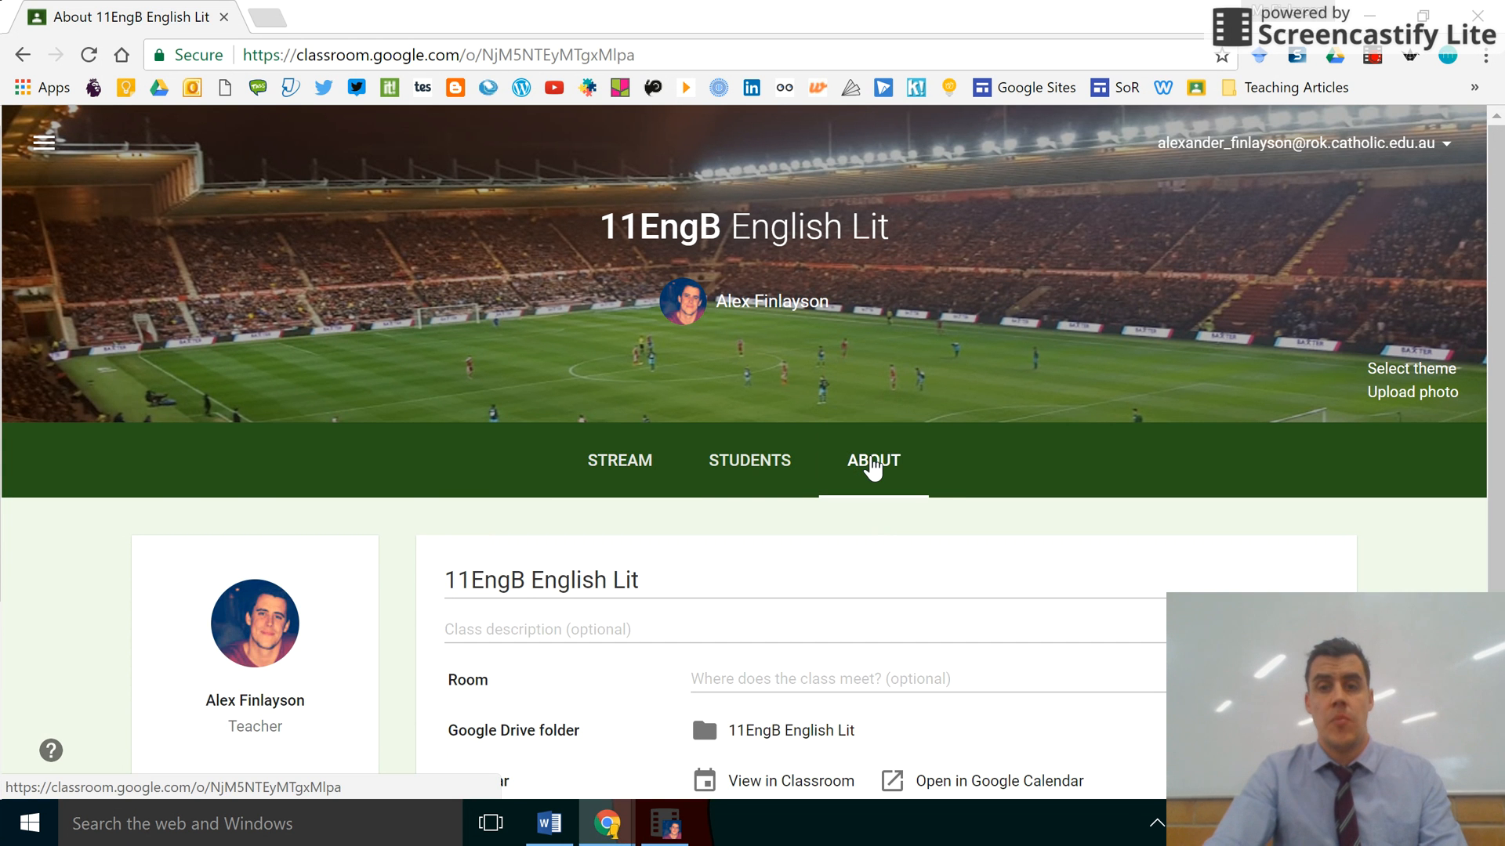
scroll(1494, 269, down, 1)
scroll(1494, 268, down, 1)
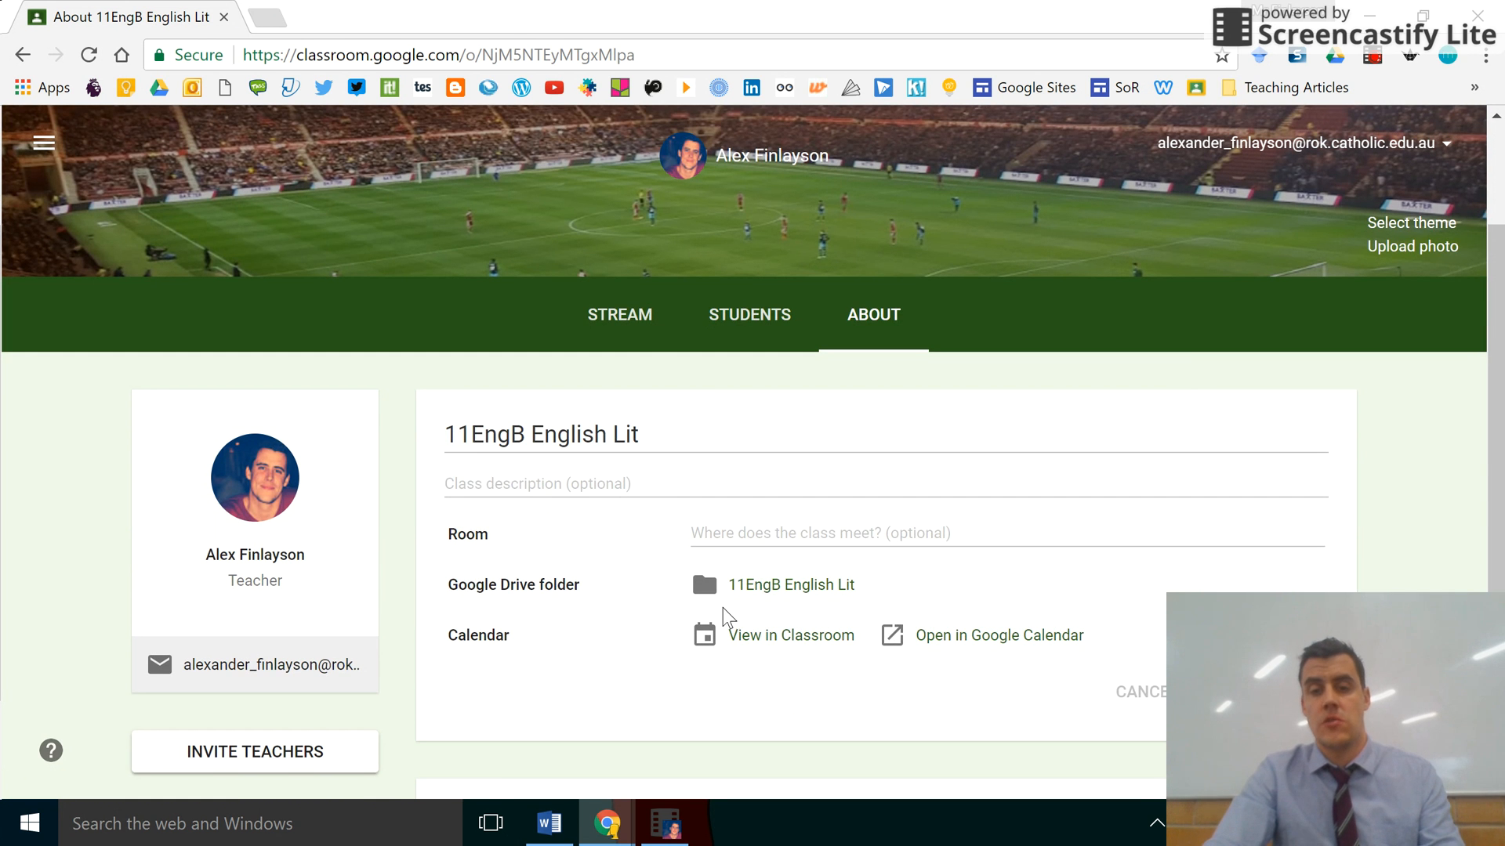
Open the 11EngB English Lit class folder in a new Google Drive tab
click(729, 585)
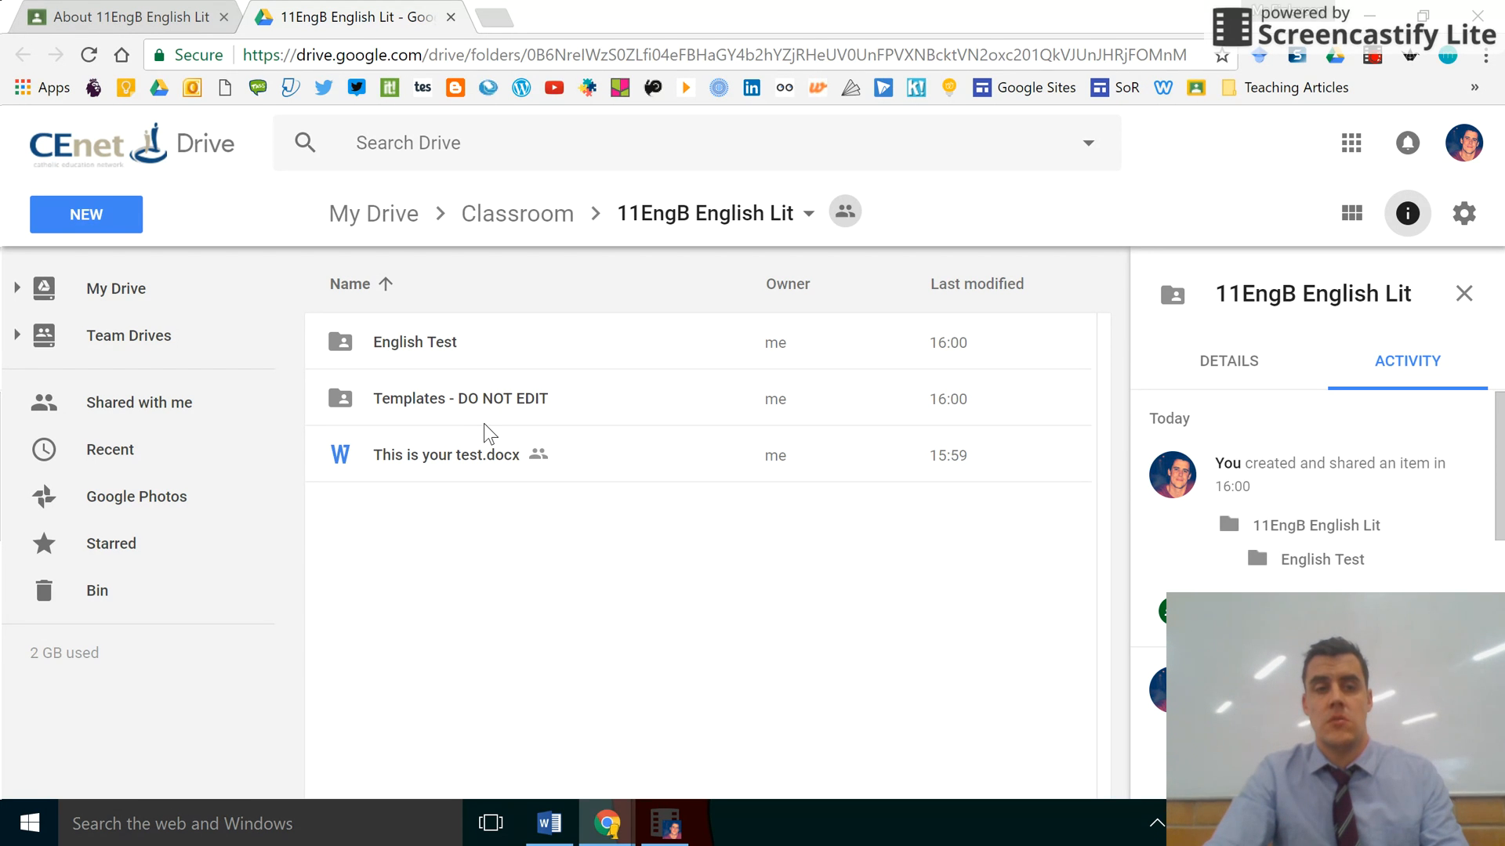
Close the Drive tab and navigate to the Courses page from Classroom's side menu
click(450, 16)
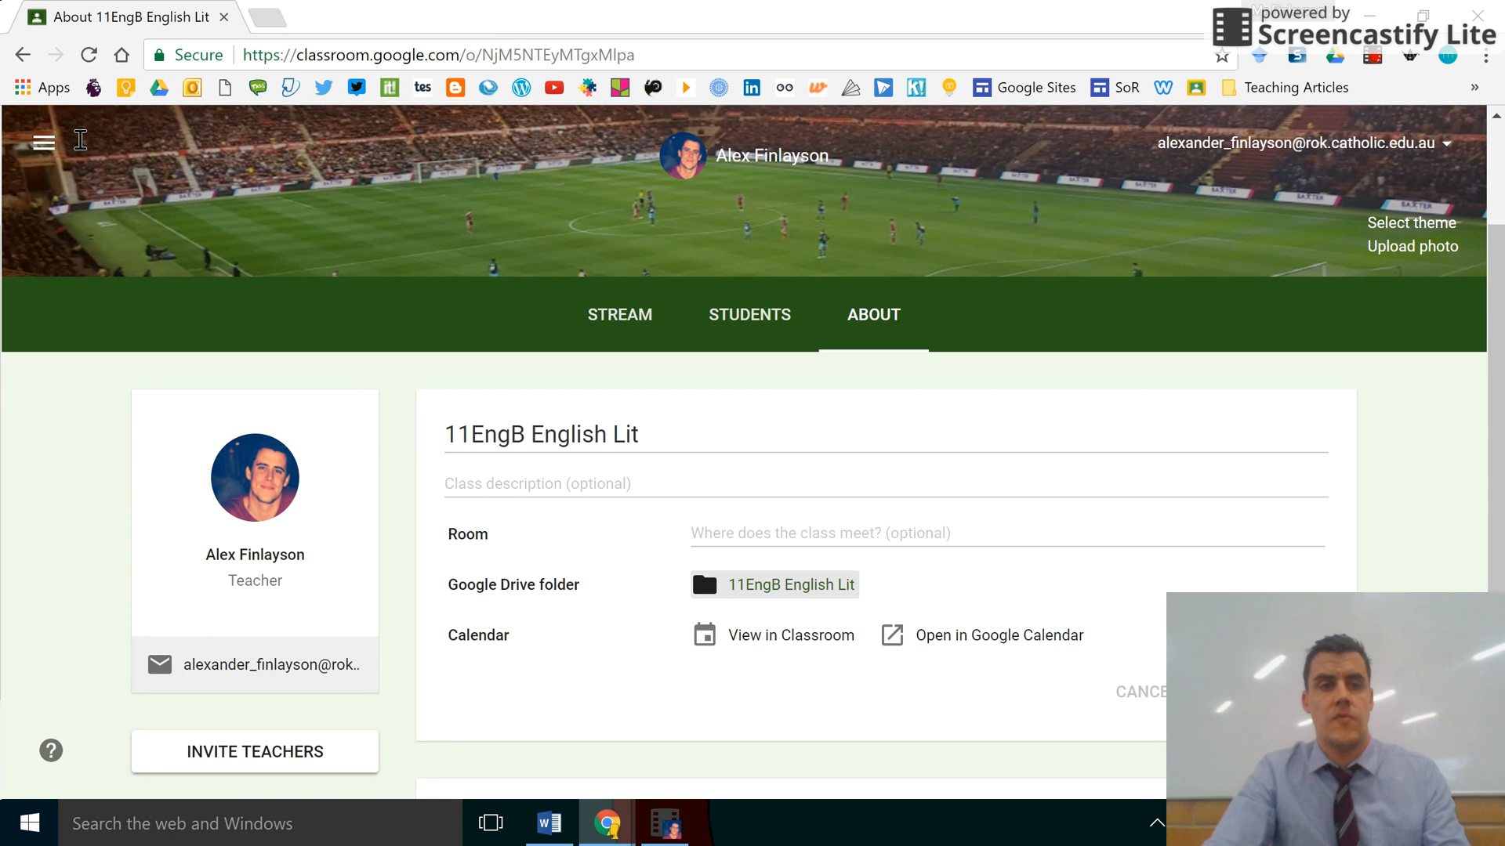
click(44, 145)
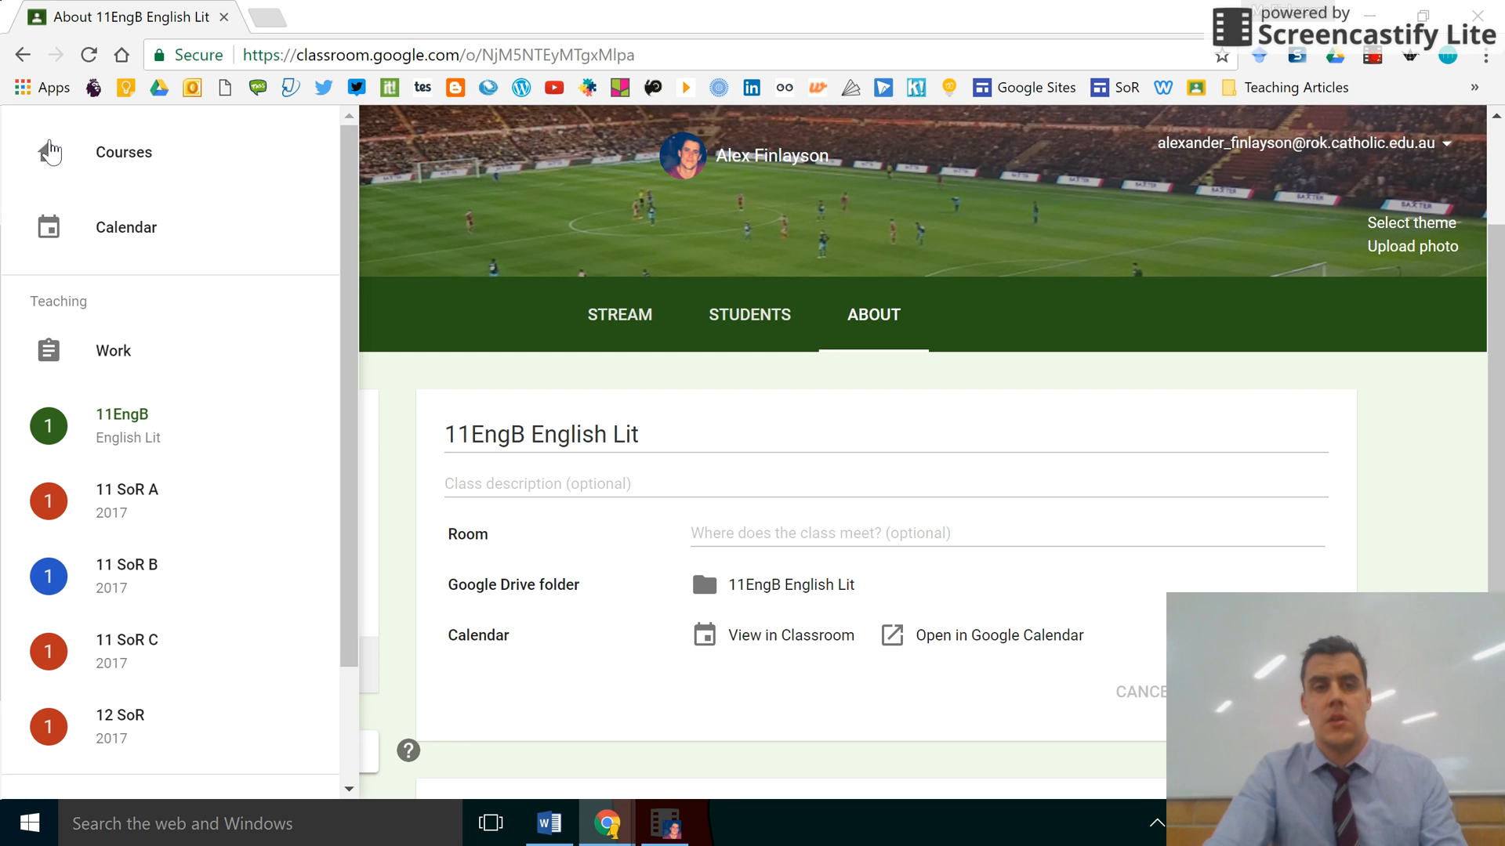
click(106, 153)
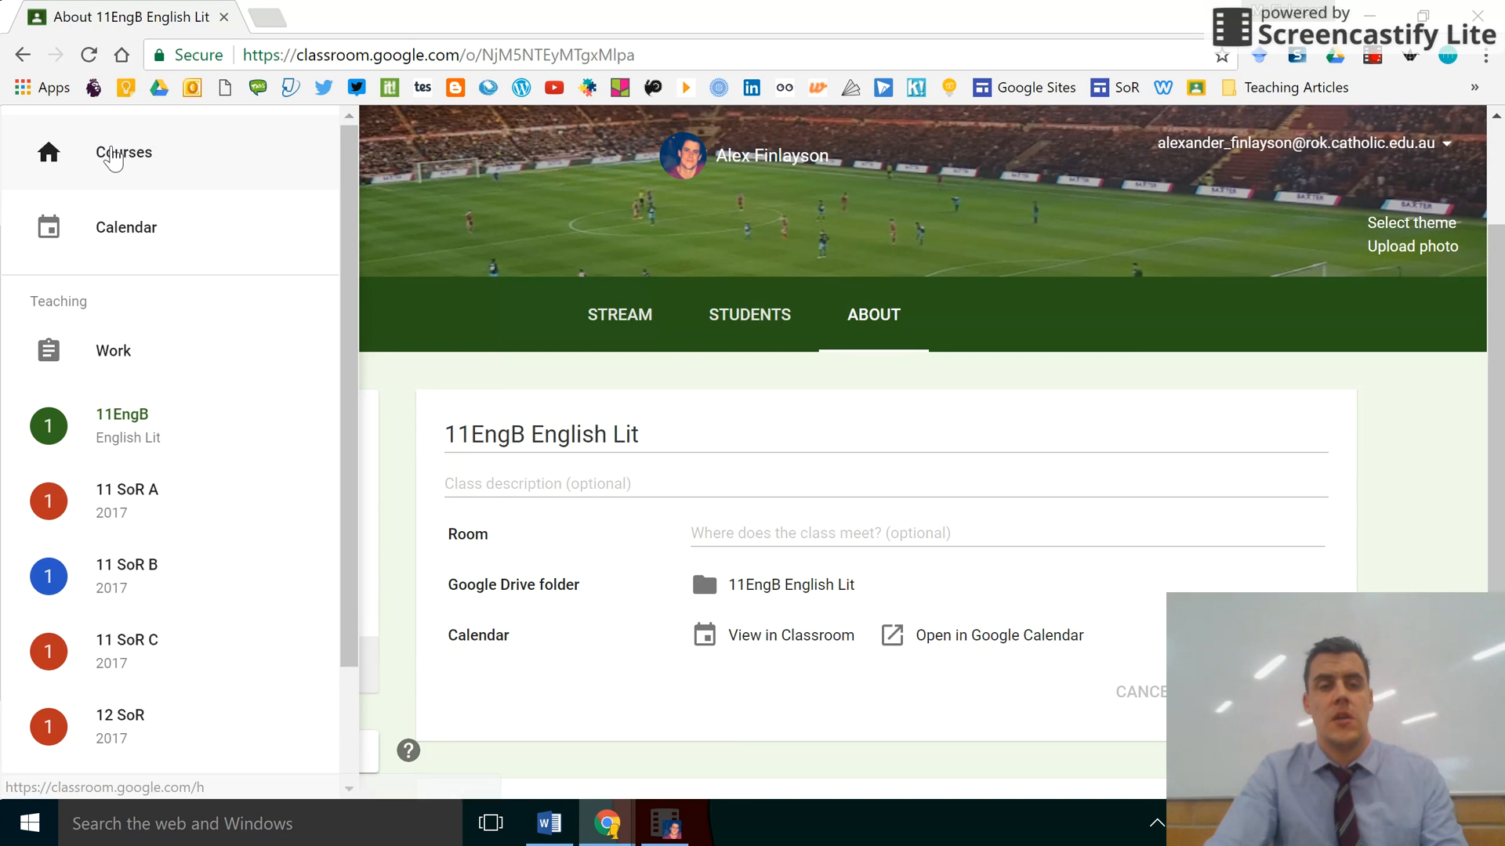